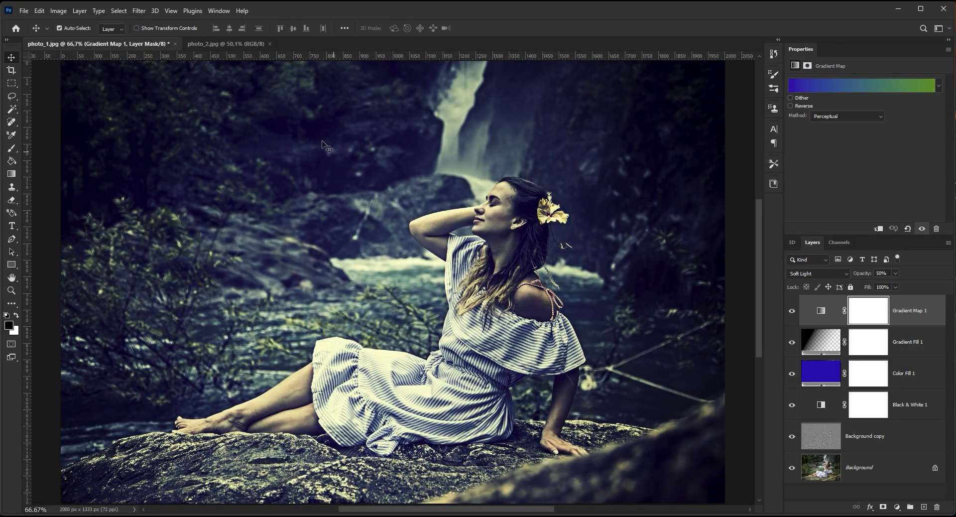
In photo_2.jpg, duplicate the Background layer and desaturate the copy.
left_click(231, 43)
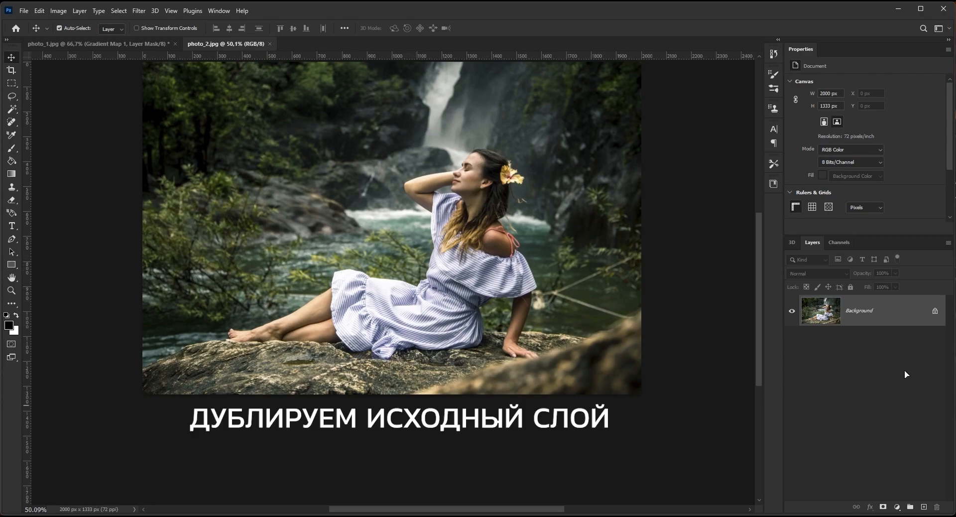
left_click_drag(920, 311, 923, 506)
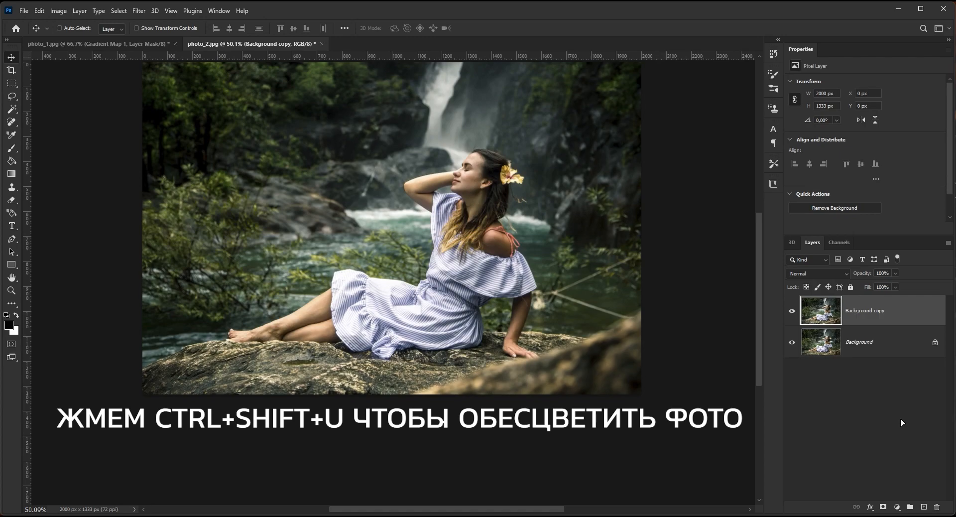
key("ctrl+shift+u")
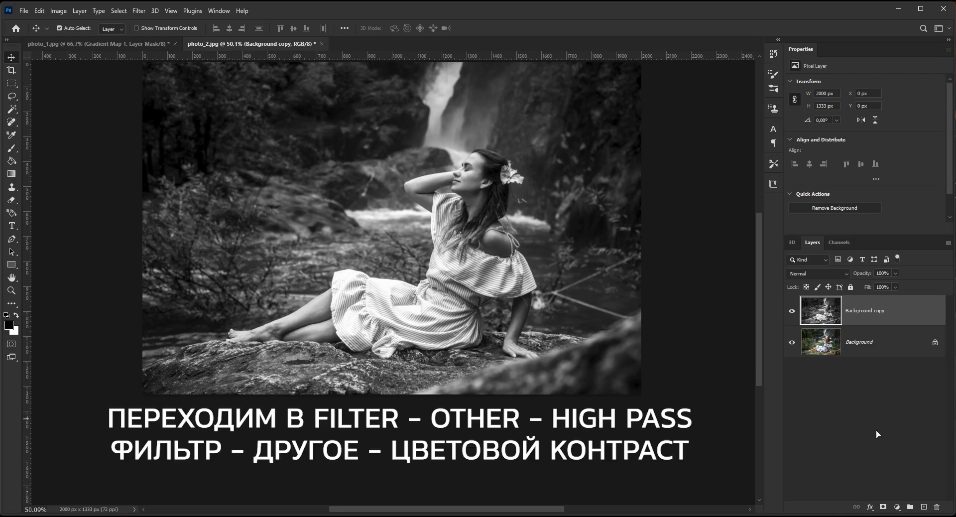
Apply a High Pass filter with a 10 px radius to the desaturated copy and set its blend mode to Overlay.
left_click(144, 13)
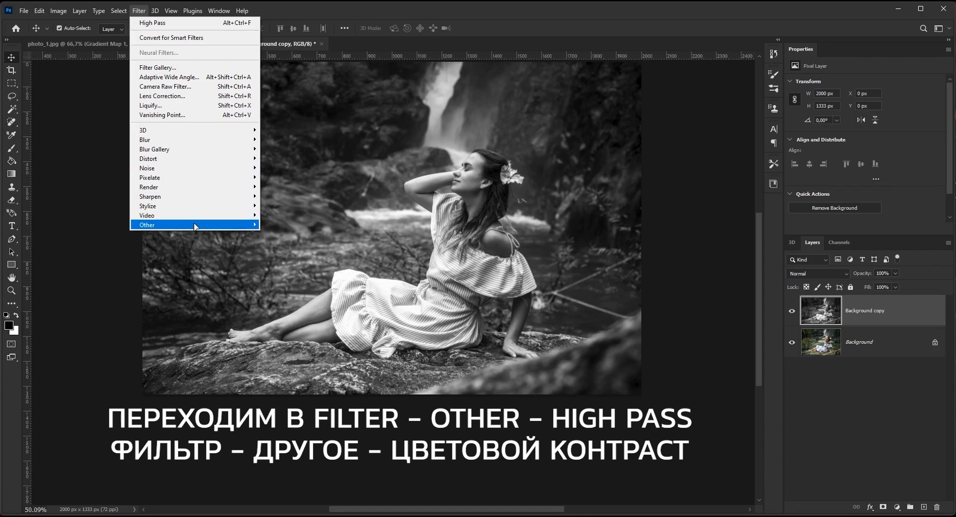
mouse_move(196, 226)
left_click(301, 234)
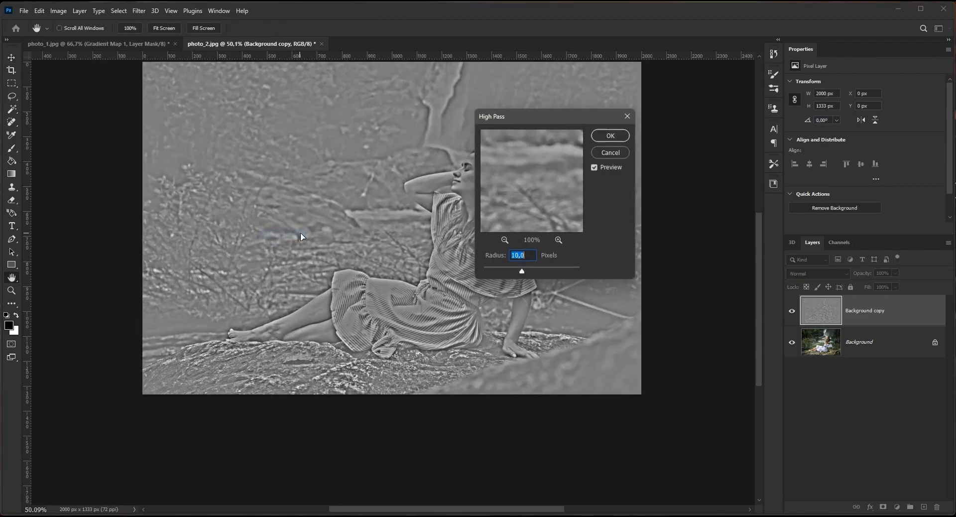
left_click_drag(540, 117, 623, 131)
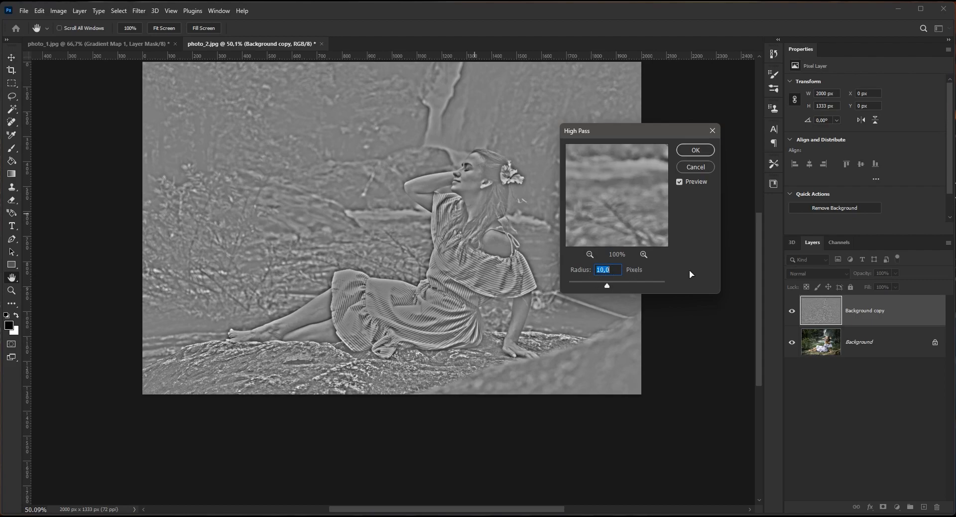
left_click(688, 152)
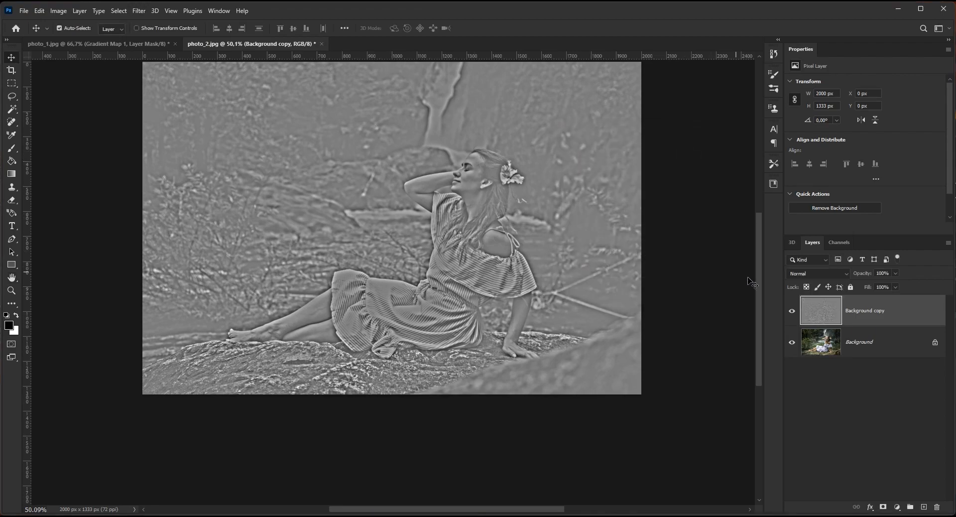
left_click(848, 274)
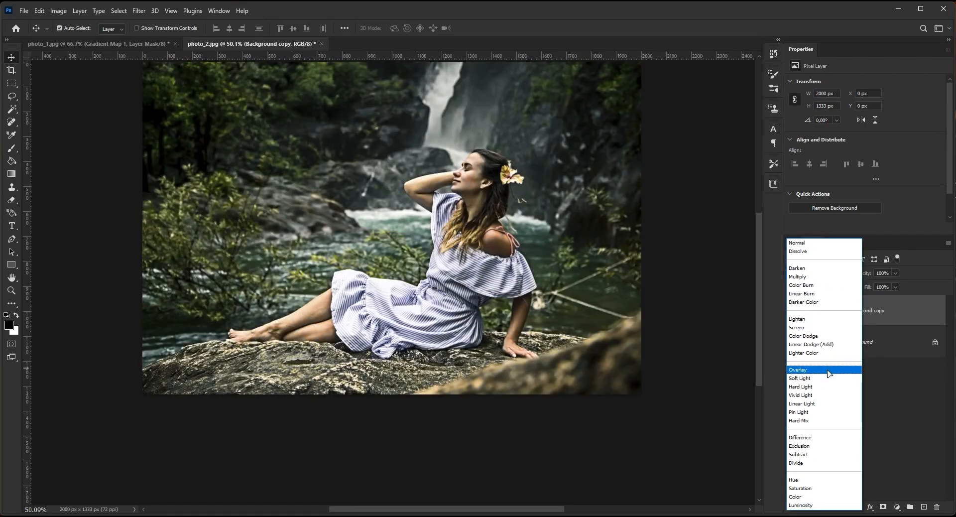
left_click(828, 371)
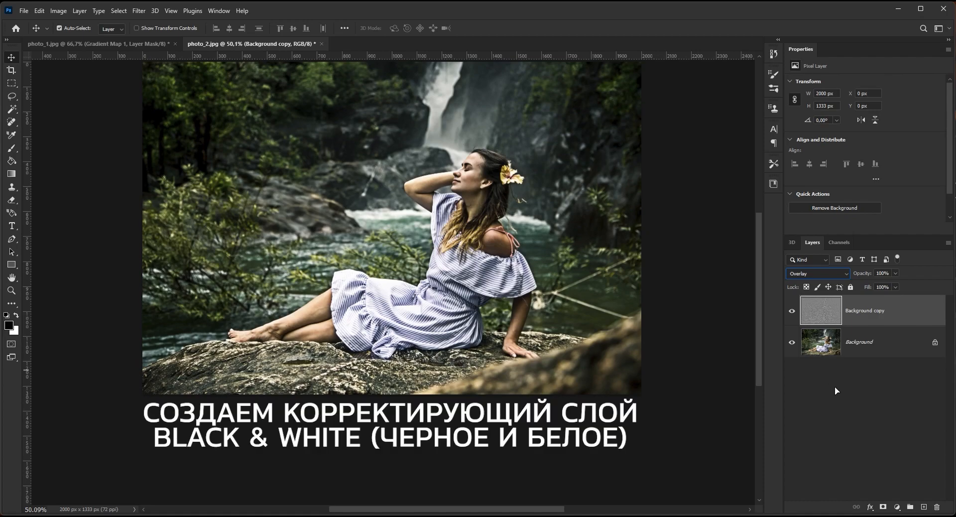
Add a Black & White adjustment layer with the Color blend mode and 30% opacity.
left_click(897, 507)
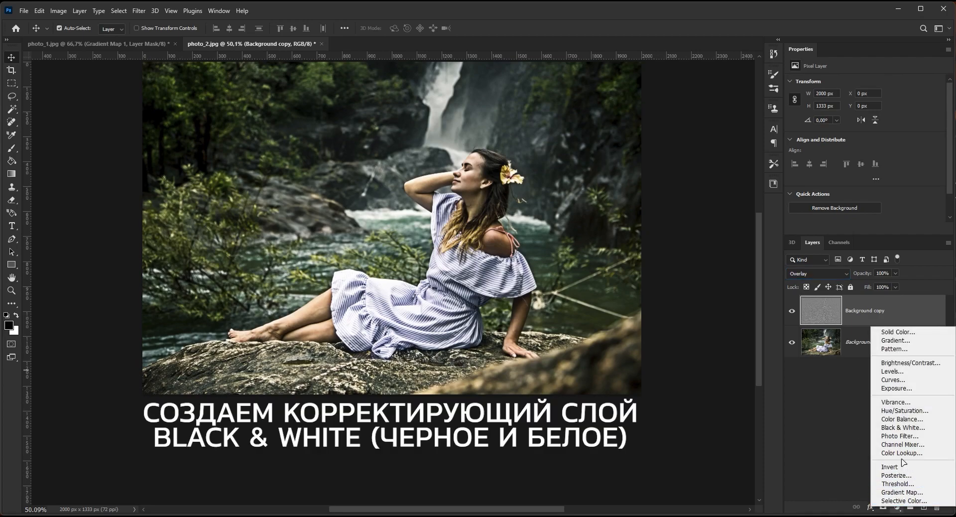
left_click(902, 428)
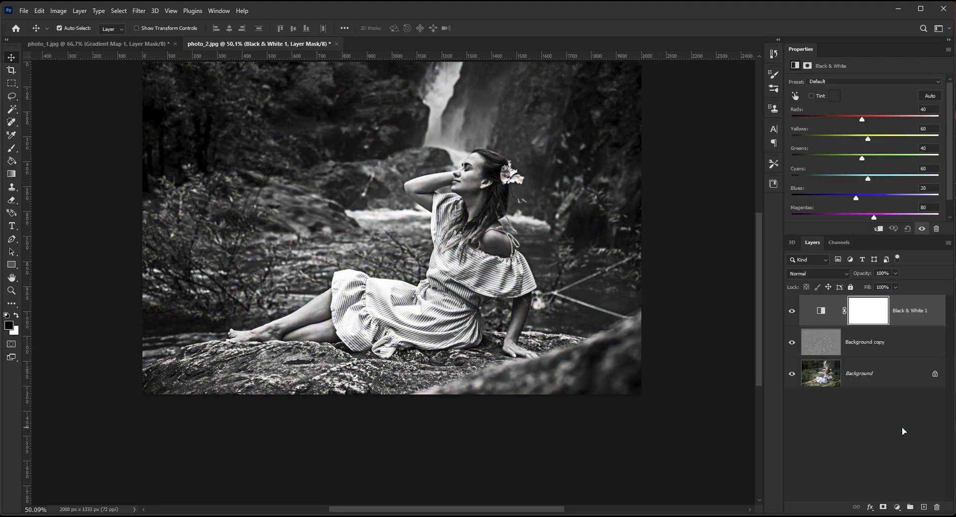
left_click(845, 272)
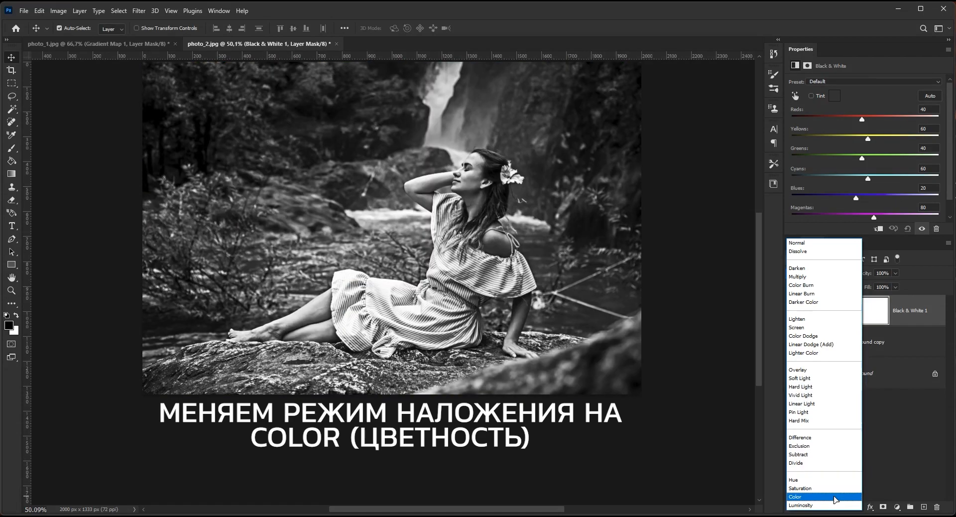
left_click(835, 496)
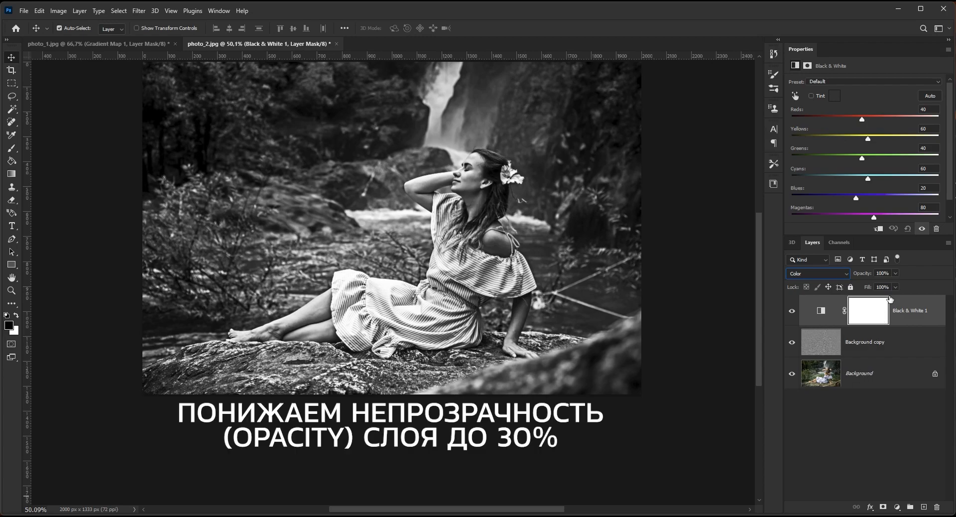
left_click(890, 273)
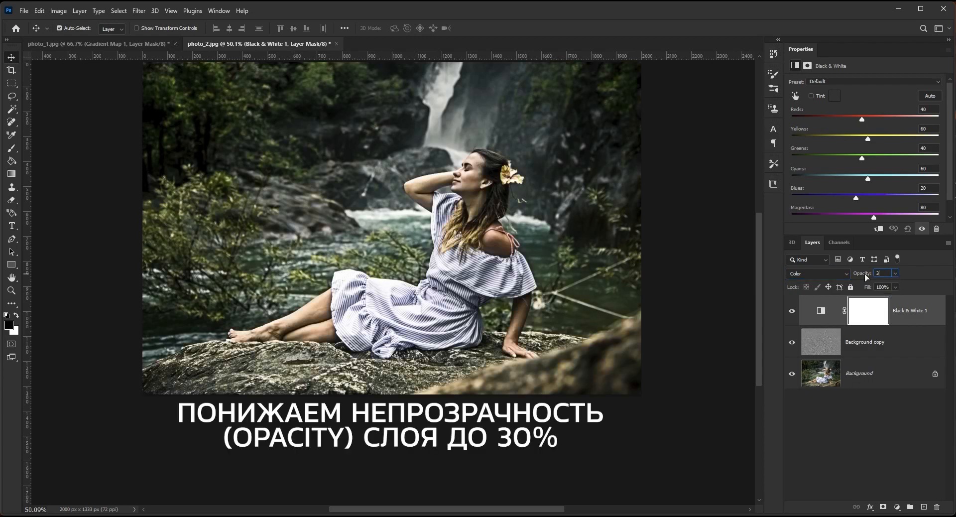
key("Return")
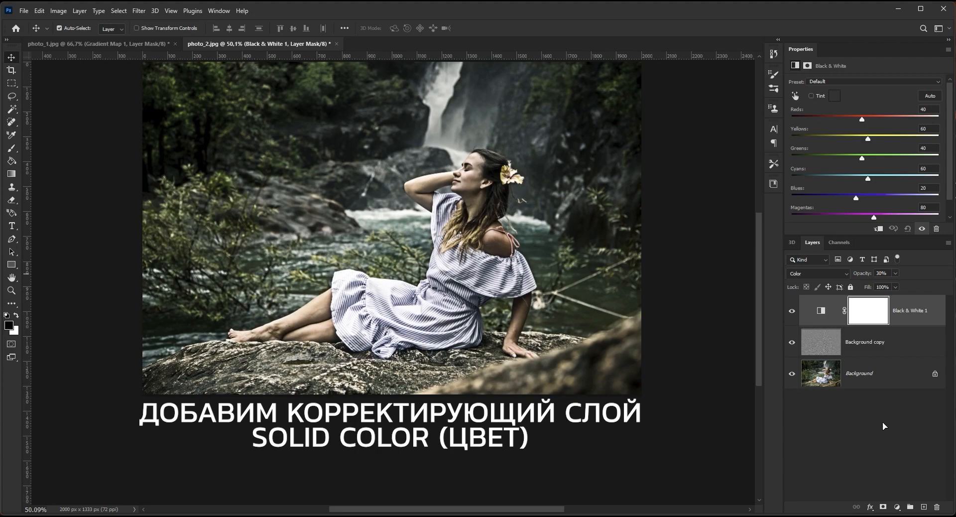
Add a Solid Color fill layer above the Black & White adjustment, using the deep blue 0029ae.
left_click(898, 507)
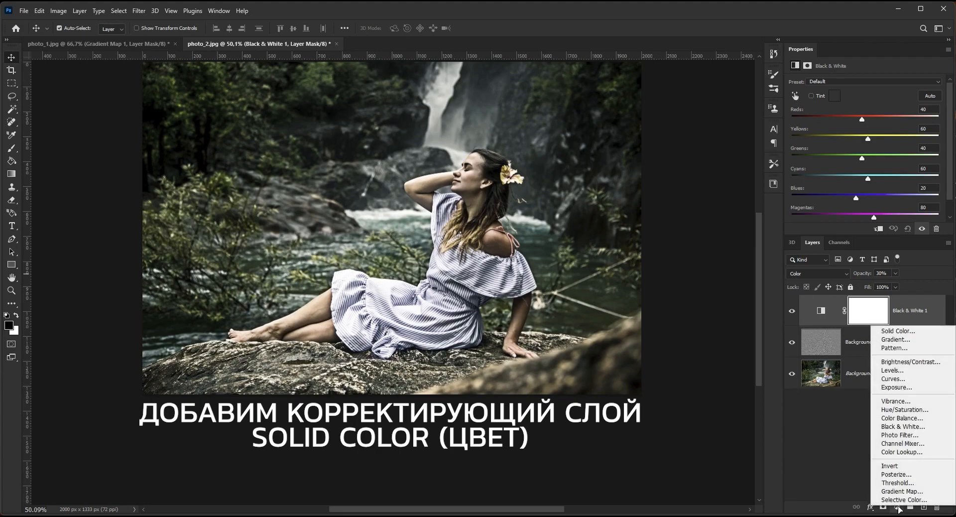
left_click(929, 331)
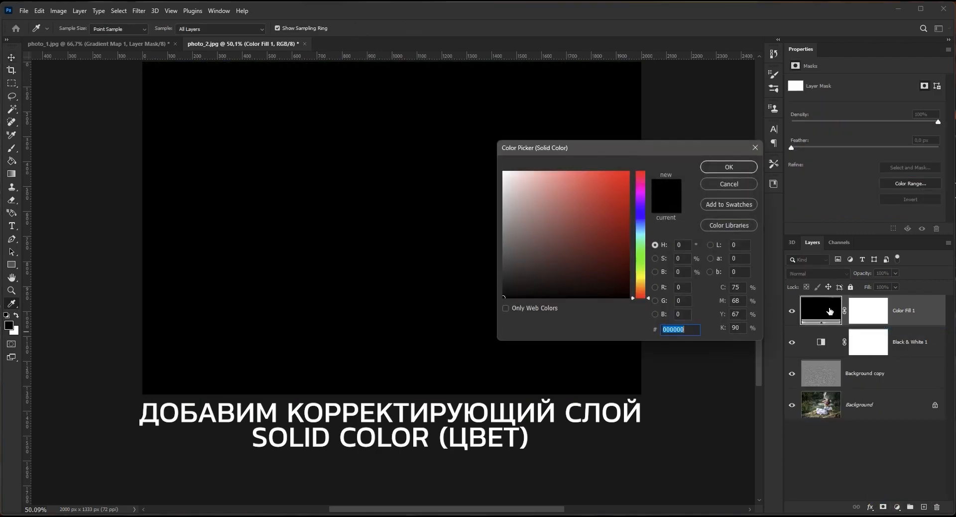
left_click_drag(672, 150, 655, 88)
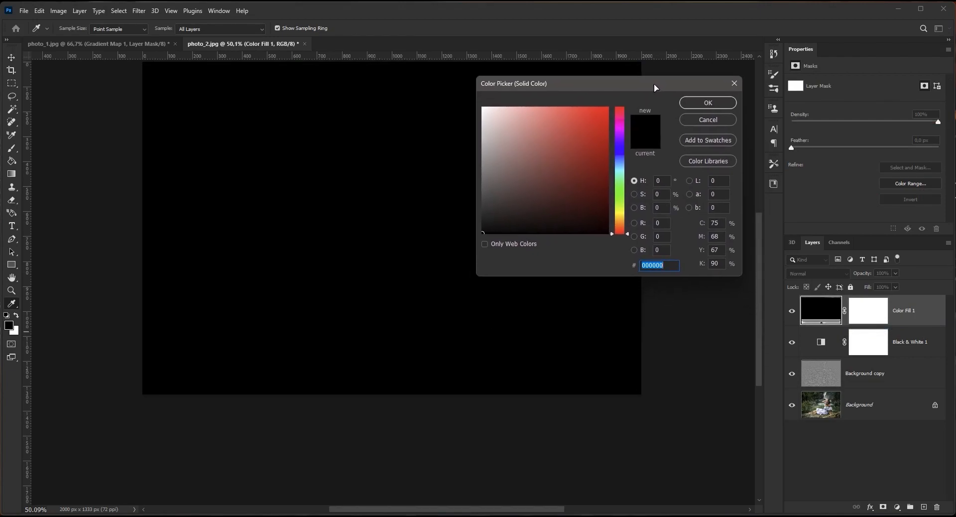
mouse_move(621, 129)
left_mouse_down()
mouse_move(620, 153)
mouse_move(609, 141)
mouse_move(615, 148)
left_mouse_up()
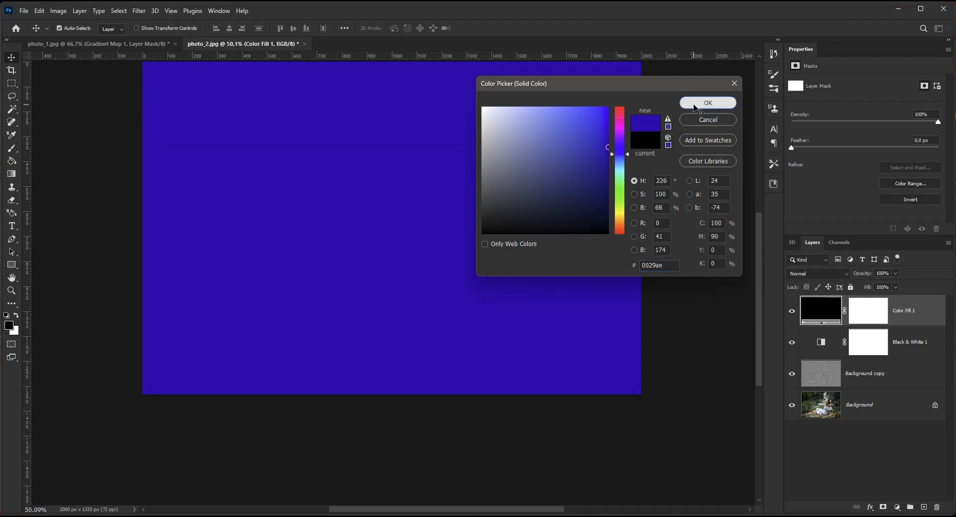
left_click(694, 105)
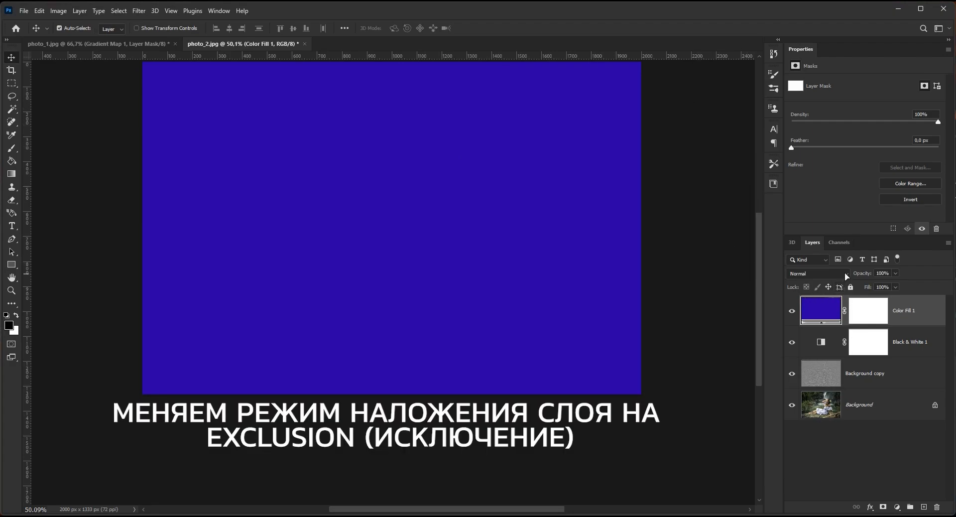
Set the blue fill layer's blend mode to Exclusion and its opacity to 20%.
left_click(844, 274)
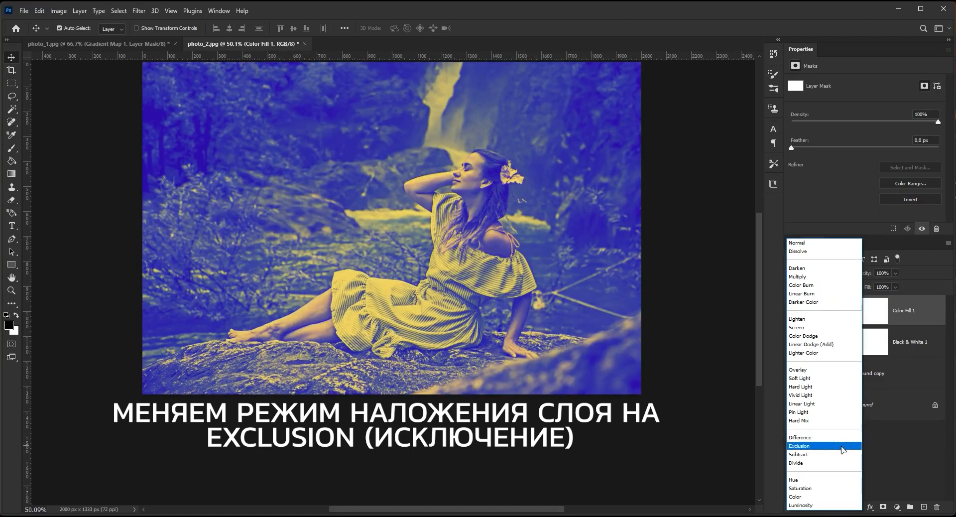
left_click(842, 446)
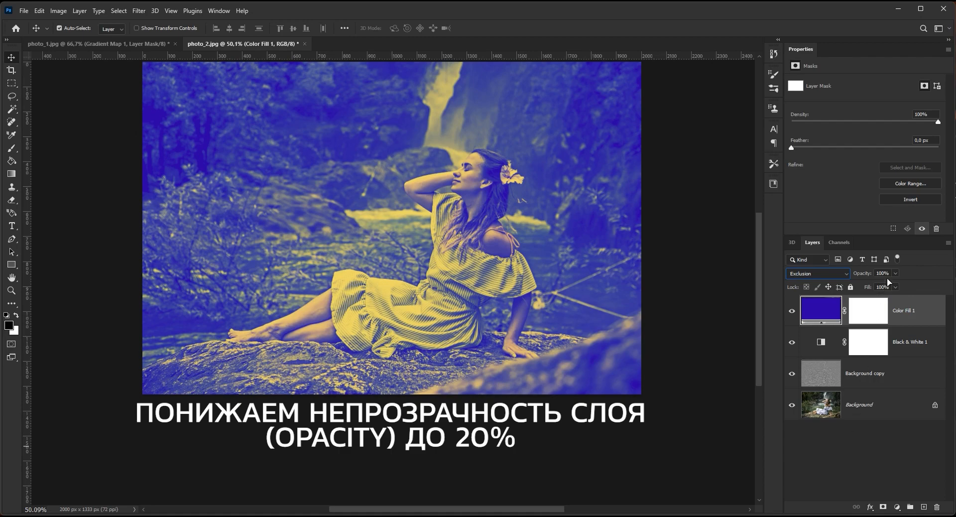
left_click(873, 273)
type("20")
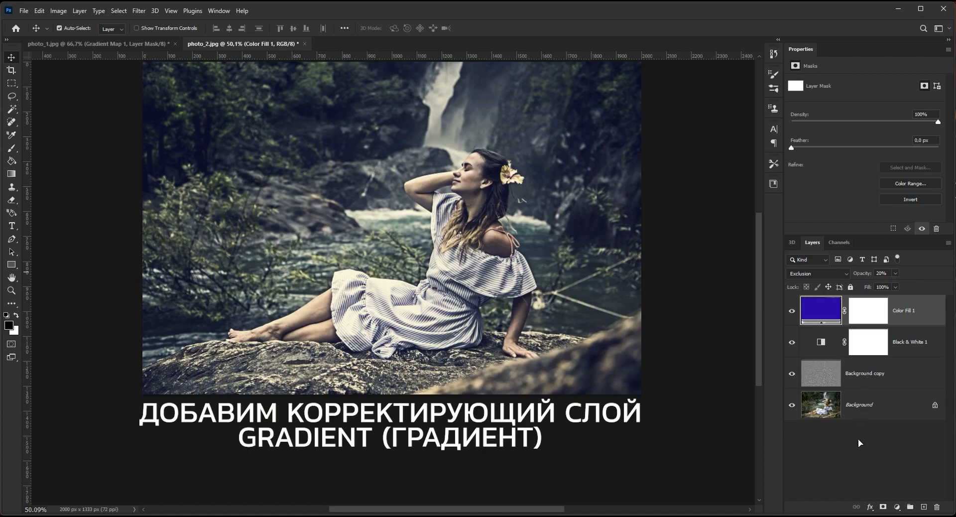
Add a Gradient fill layer above the blue fill, using a black-to-transparent gradient.
left_click(898, 506)
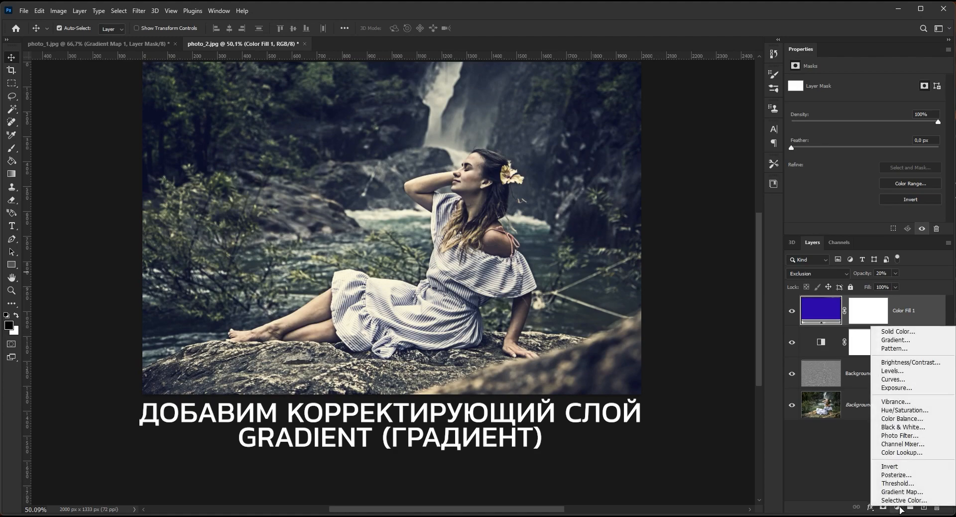
left_click(932, 341)
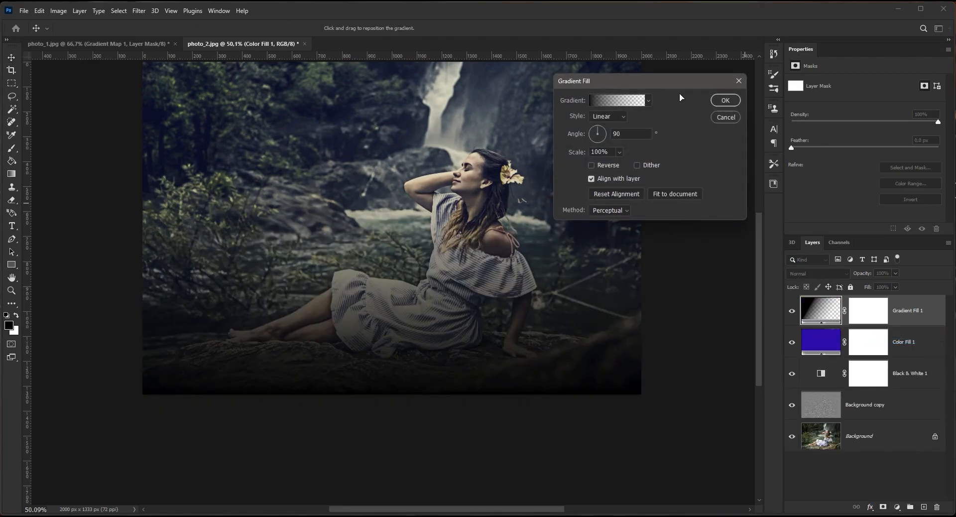
left_click_drag(676, 83, 669, 112)
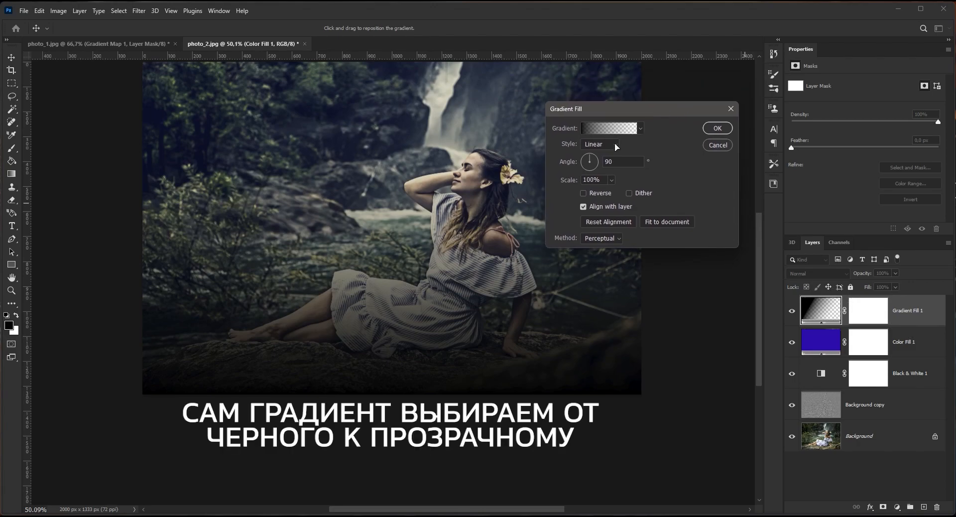
left_click(610, 129)
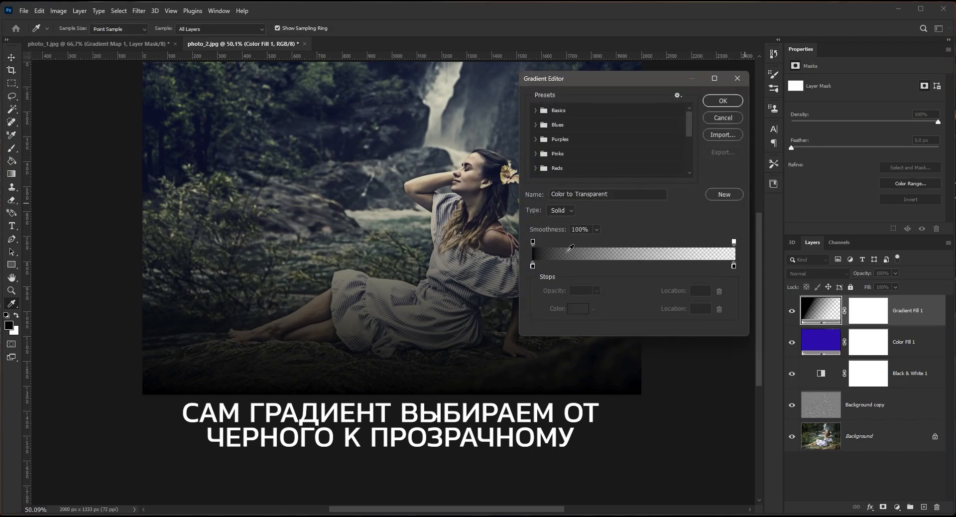
left_click(533, 267)
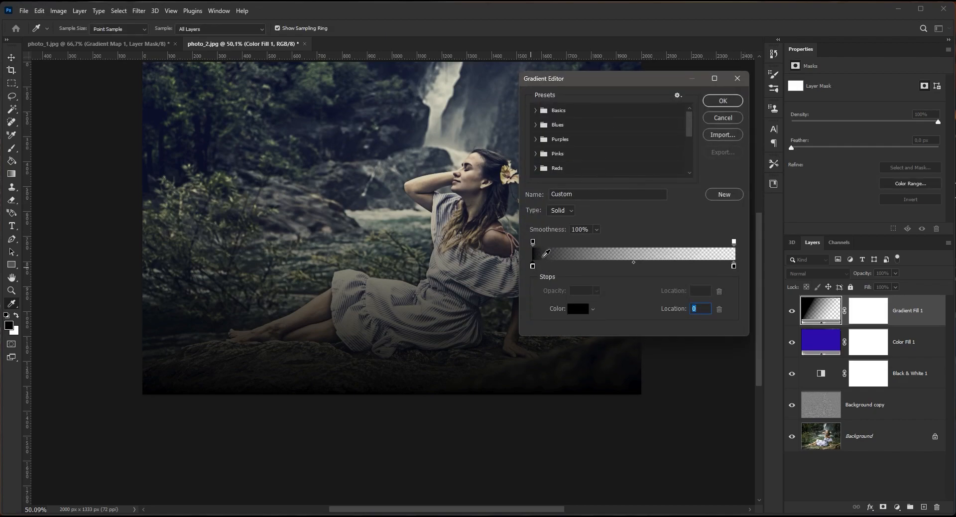
left_click(722, 101)
Make the gradient fill Radial with an angle of 0°, a scale of 125% and Reverse enabled.
left_click(615, 145)
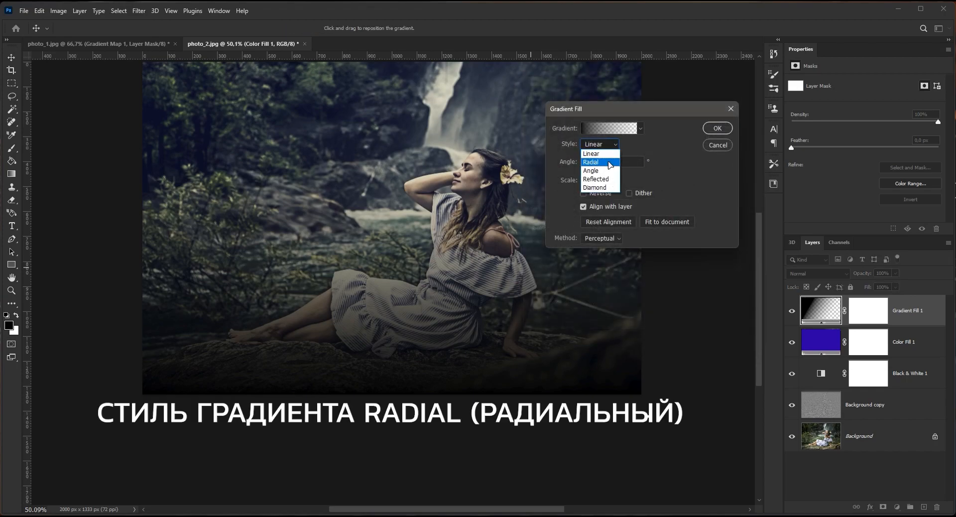
left_click(609, 162)
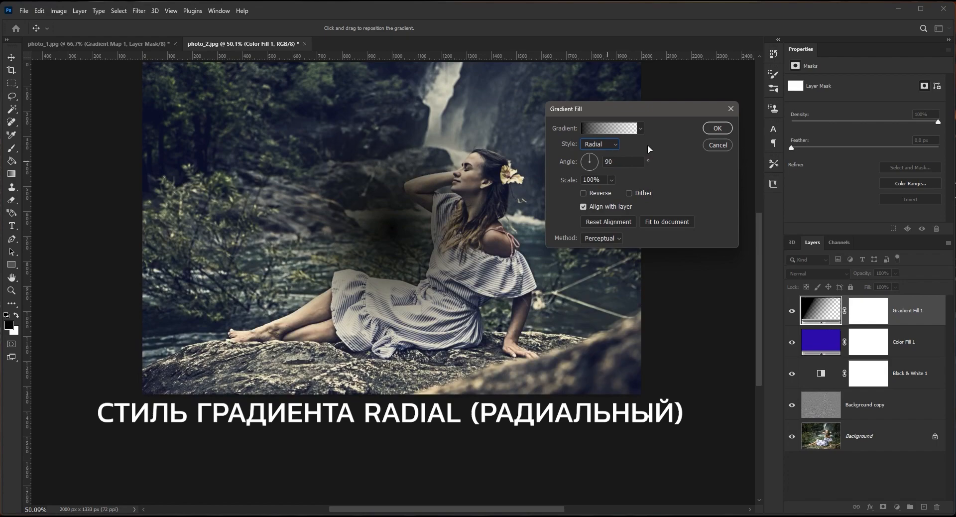
key("Tab")
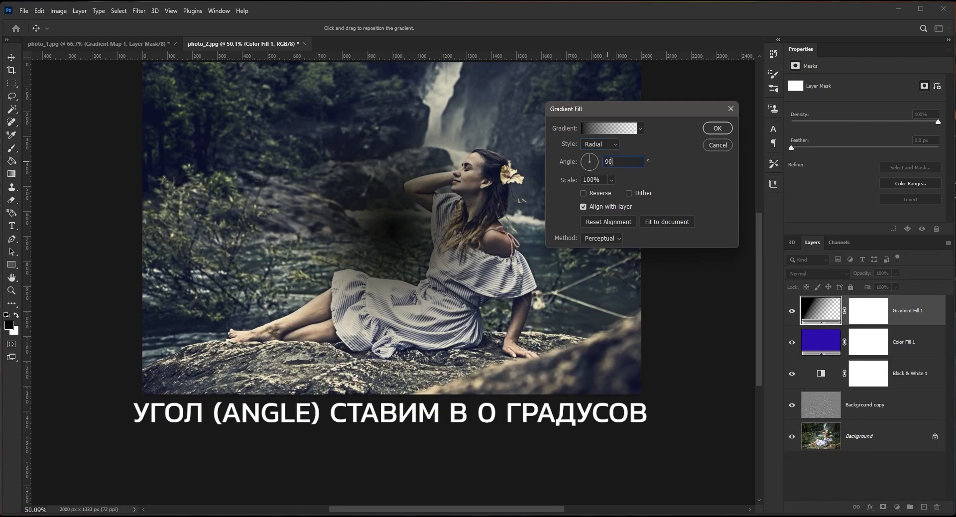
type("0")
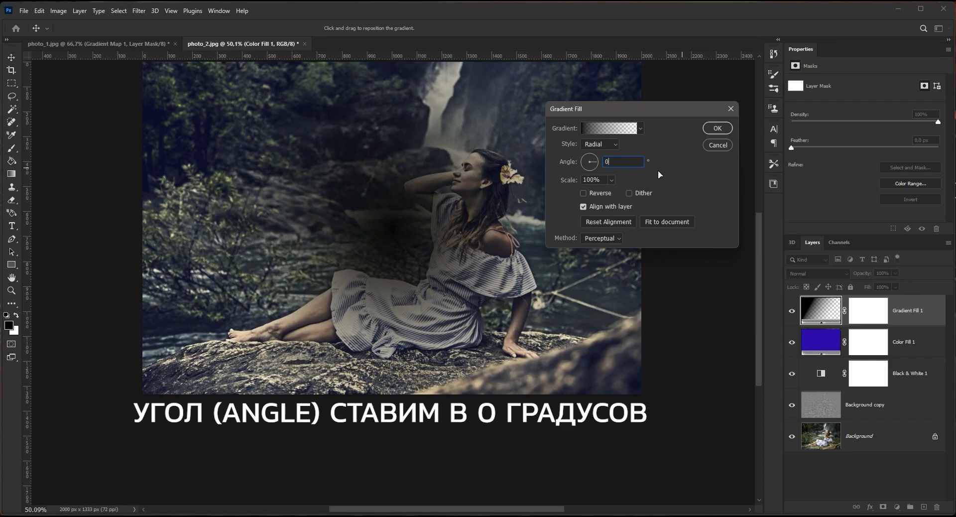
key("Tab")
type("125")
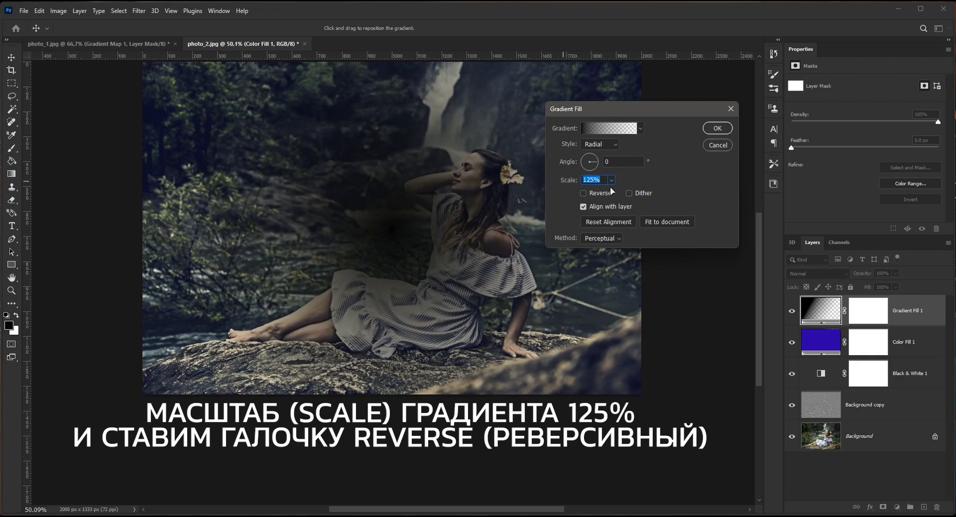
left_click(592, 192)
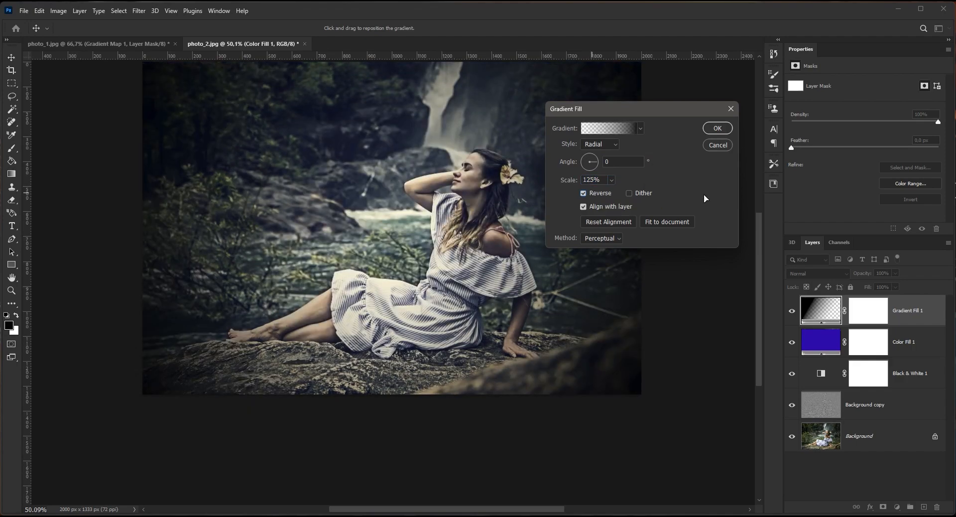
left_click(711, 130)
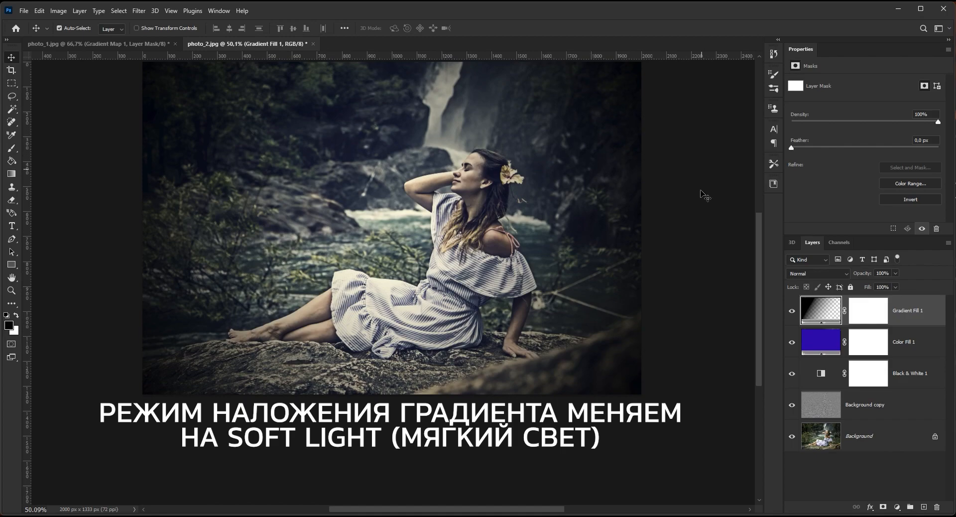
Set the radial gradient fill's blend mode to Soft Light and add a Gradient Map adjustment layer above it.
left_click(845, 272)
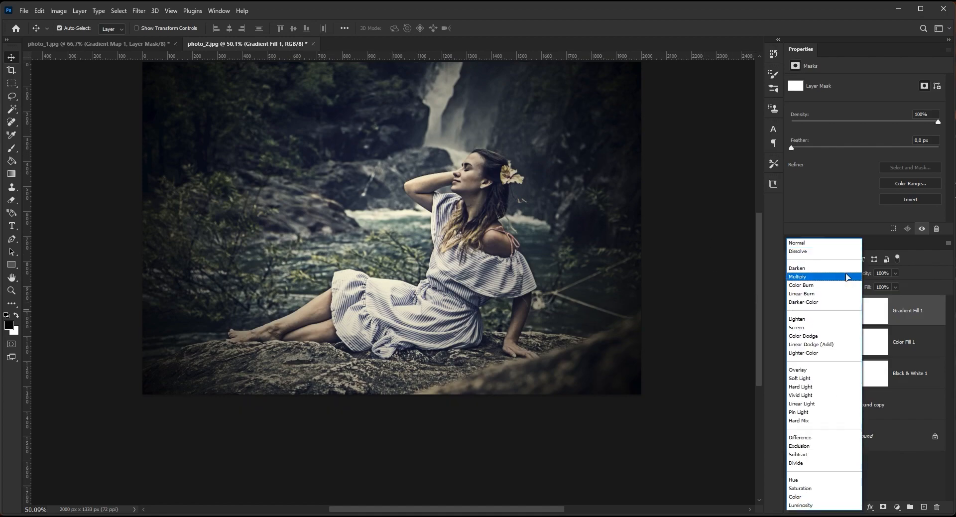
left_click(831, 380)
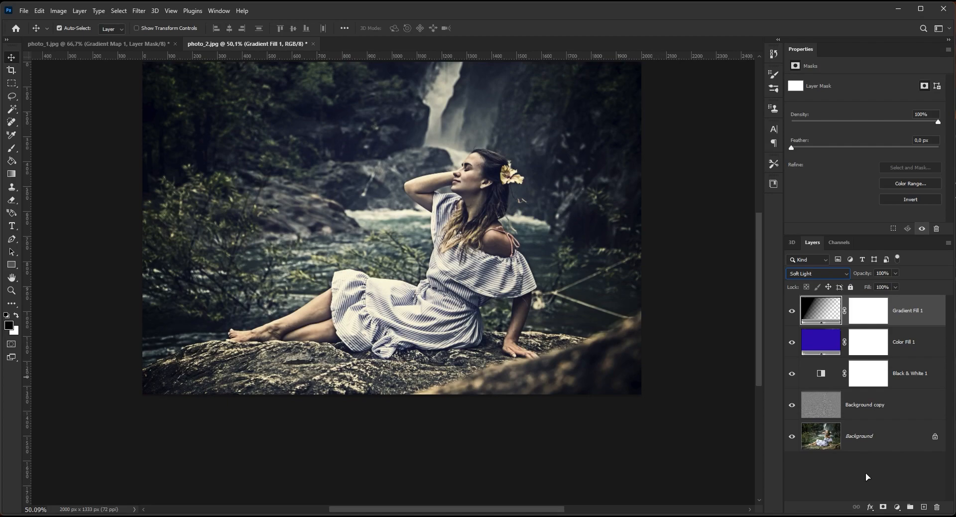
left_click(897, 507)
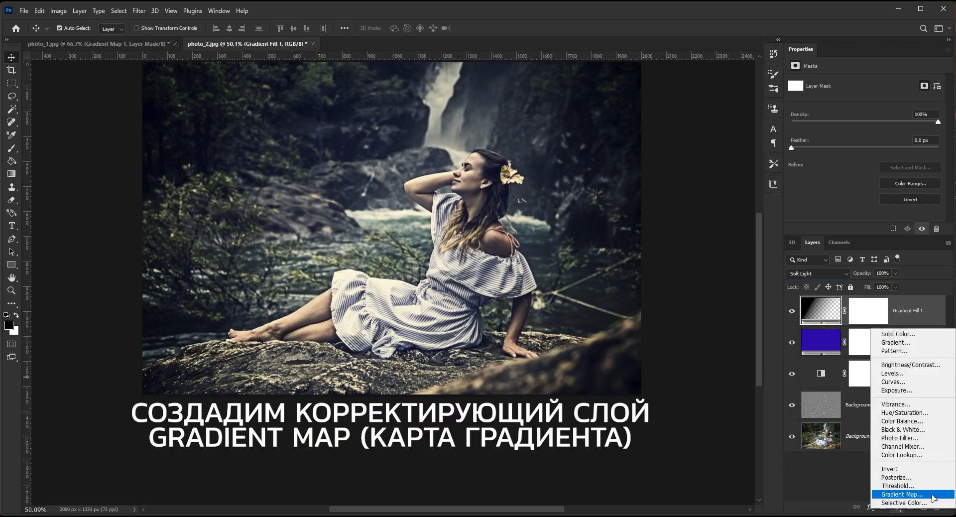
left_click(902, 494)
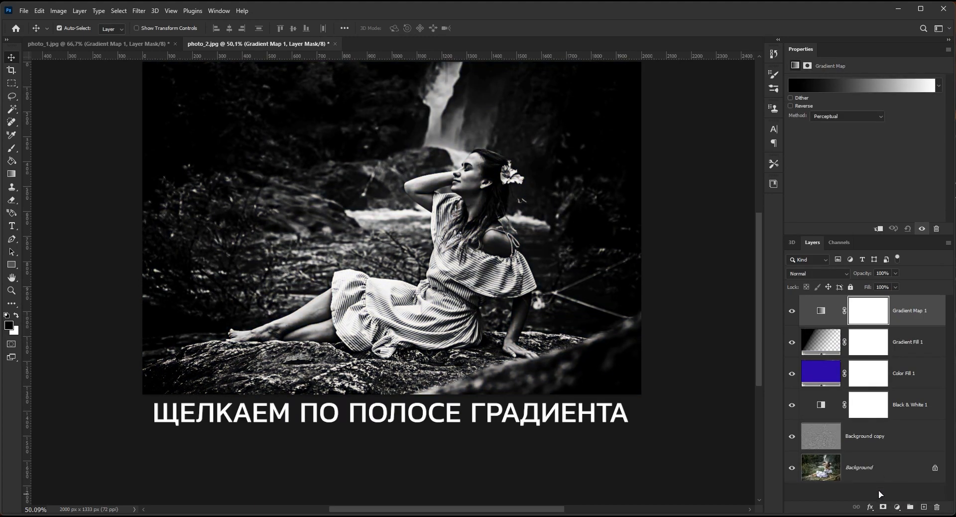
Change the gradient map's black color stop at location 0 to the dark blue 232fa3.
left_click(862, 87)
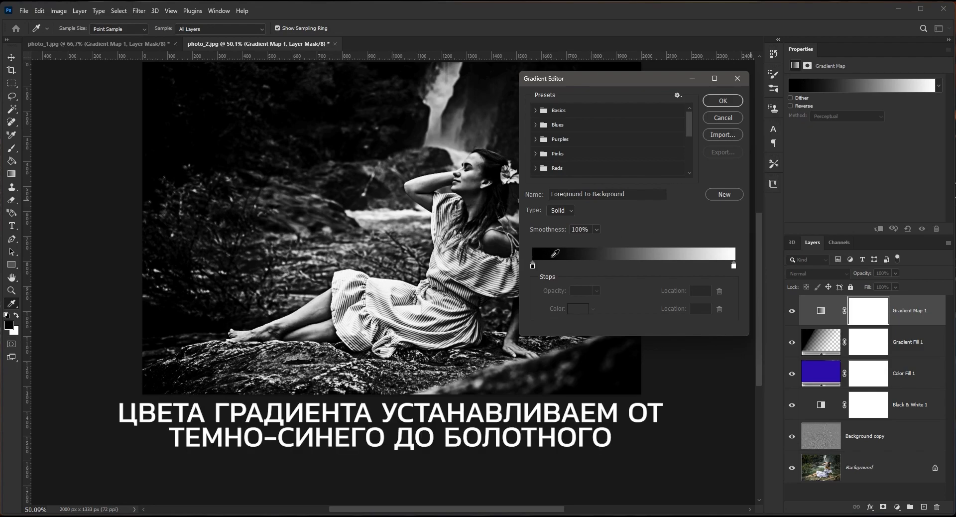
left_click(533, 266)
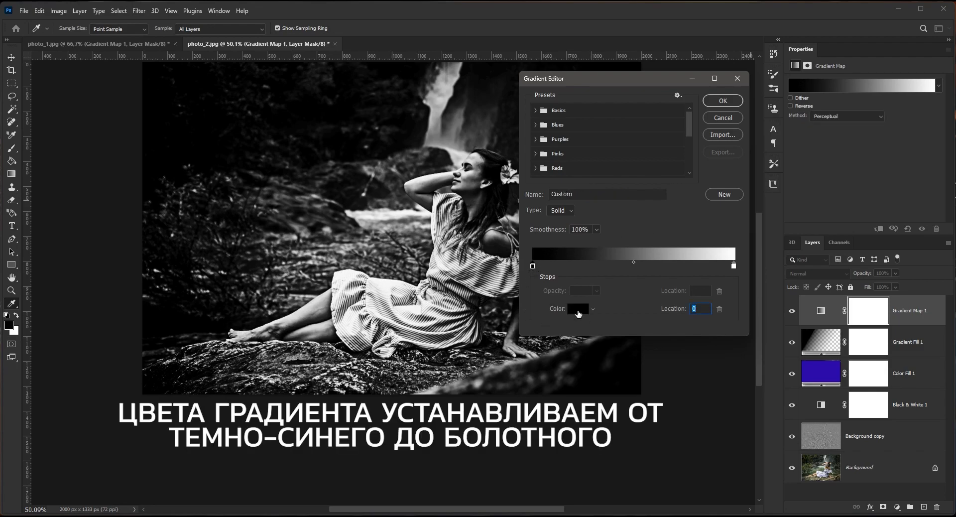
left_click(578, 309)
left_click_drag(613, 200, 617, 151)
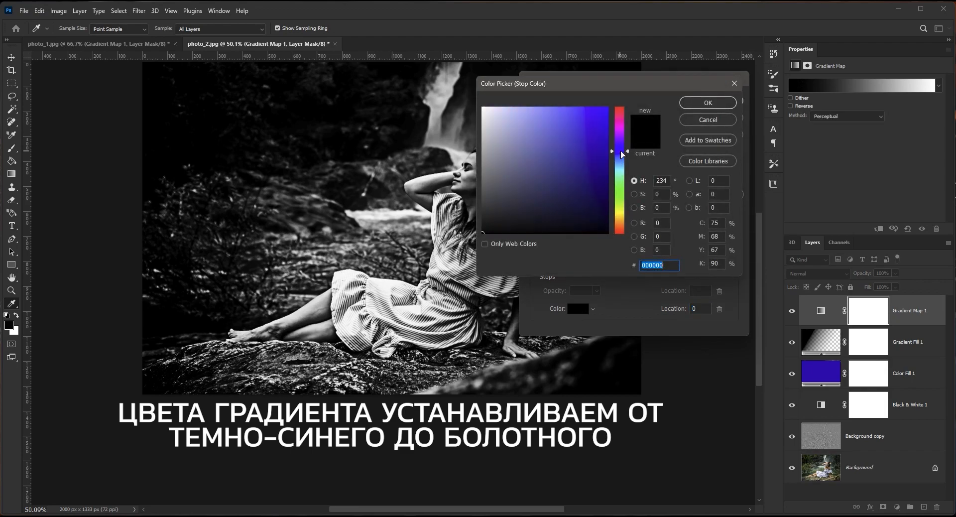
left_click(581, 152)
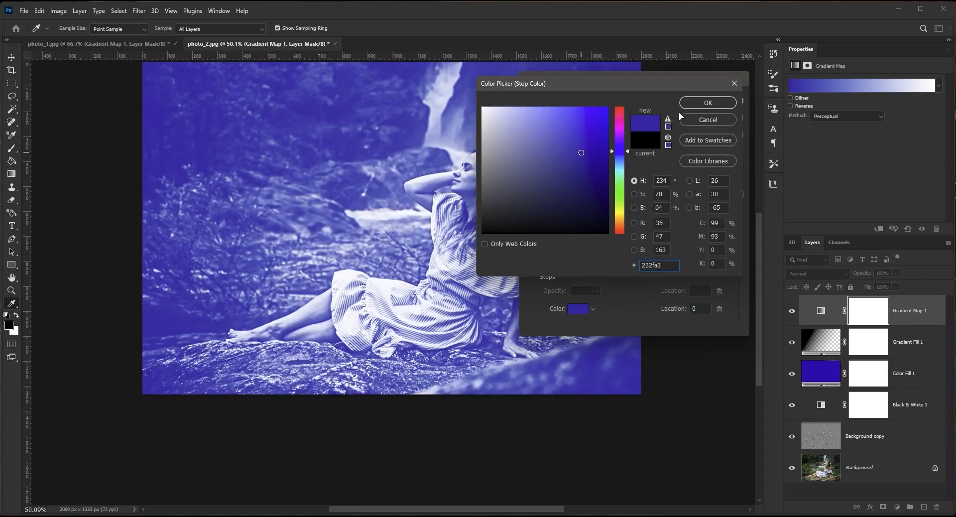
left_click(688, 105)
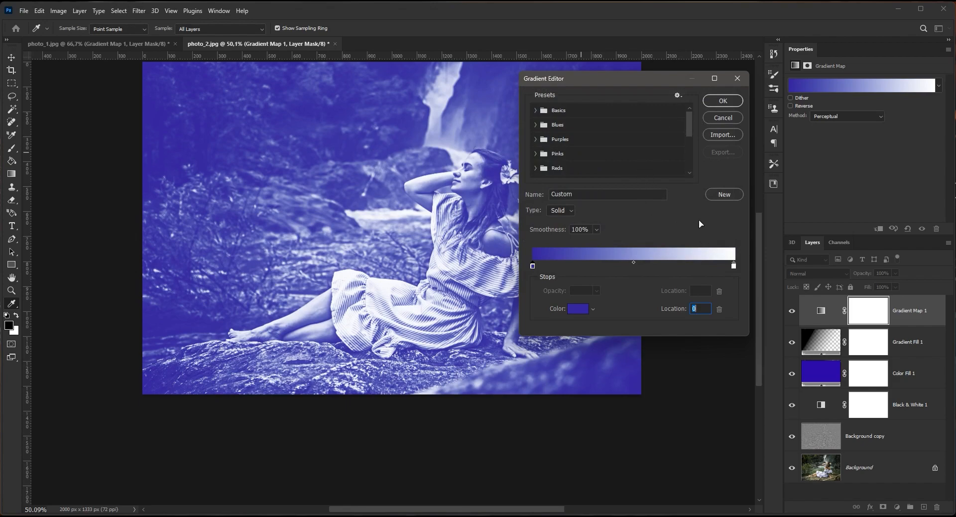
Change the gradient map's white color stop at location 100 to the swamp green 268605 and apply the gradient.
left_click(733, 266)
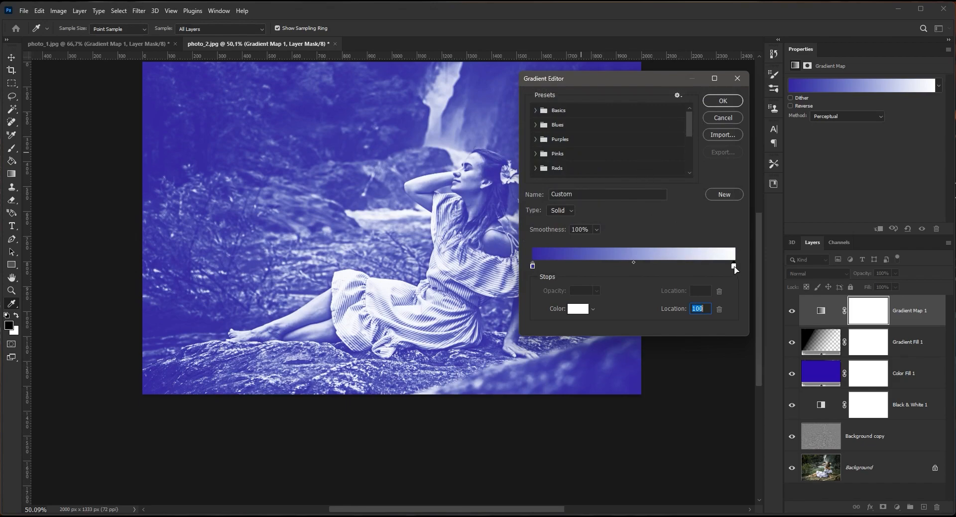
left_click(576, 310)
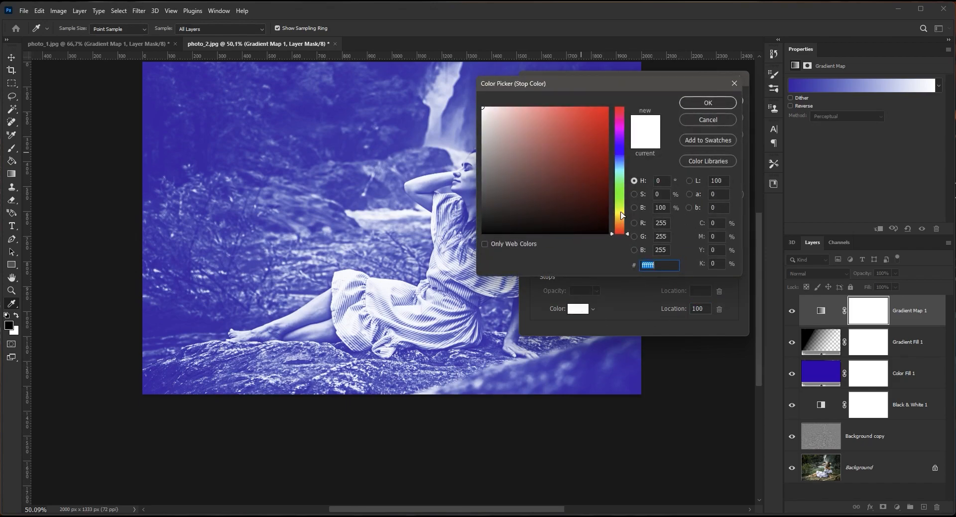
left_click(620, 196)
left_click(580, 173)
mouse_move(579, 174)
left_mouse_down()
mouse_move(588, 153)
mouse_move(603, 172)
left_mouse_up()
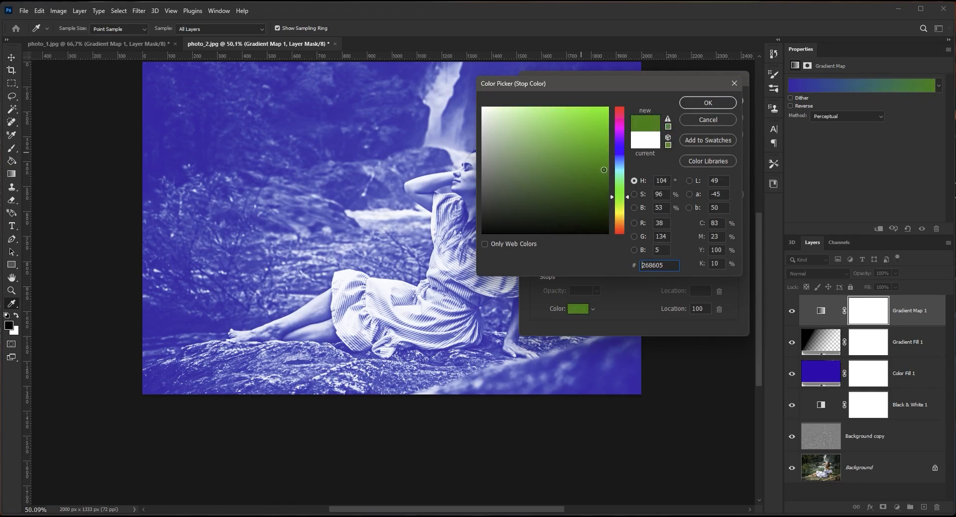
left_click(688, 104)
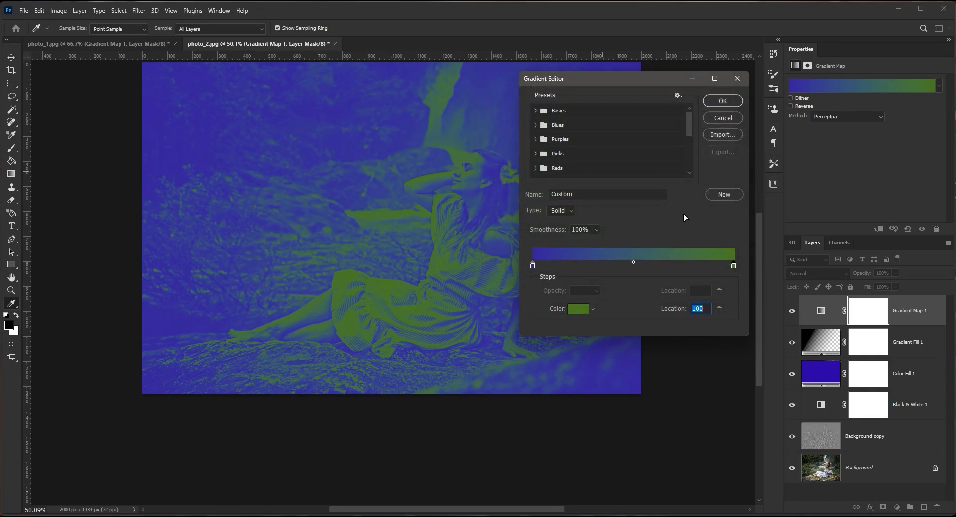
left_click(722, 101)
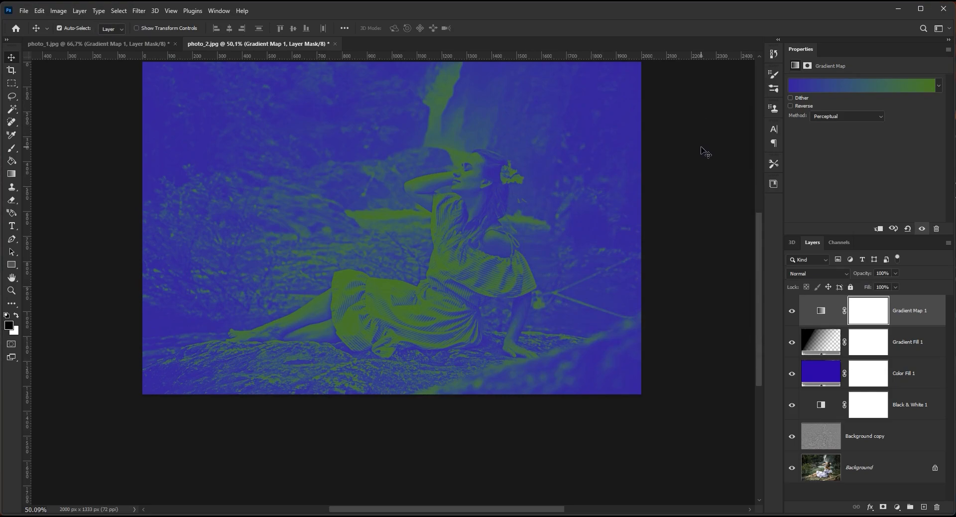
Set the gradient map layer's blend mode to Soft Light and its opacity to 50%.
left_click(846, 272)
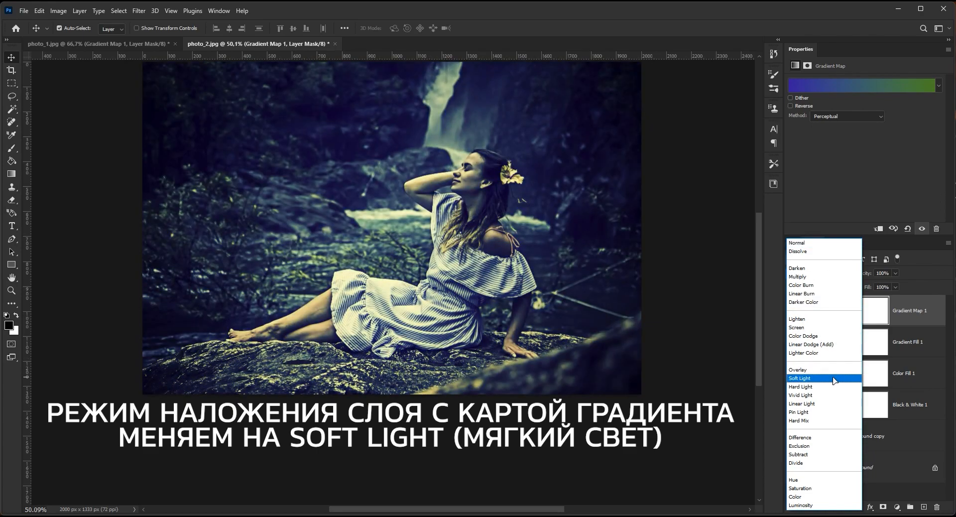
left_click(835, 380)
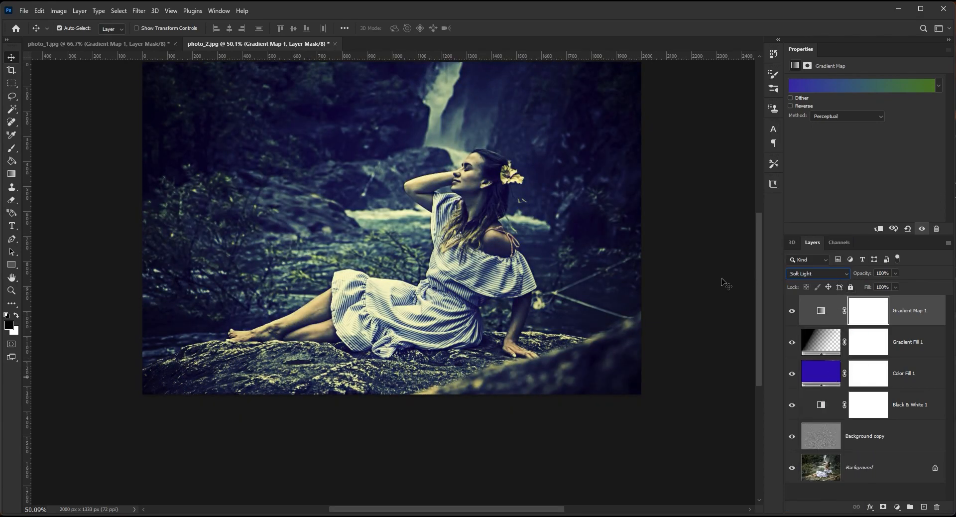
left_click(889, 273)
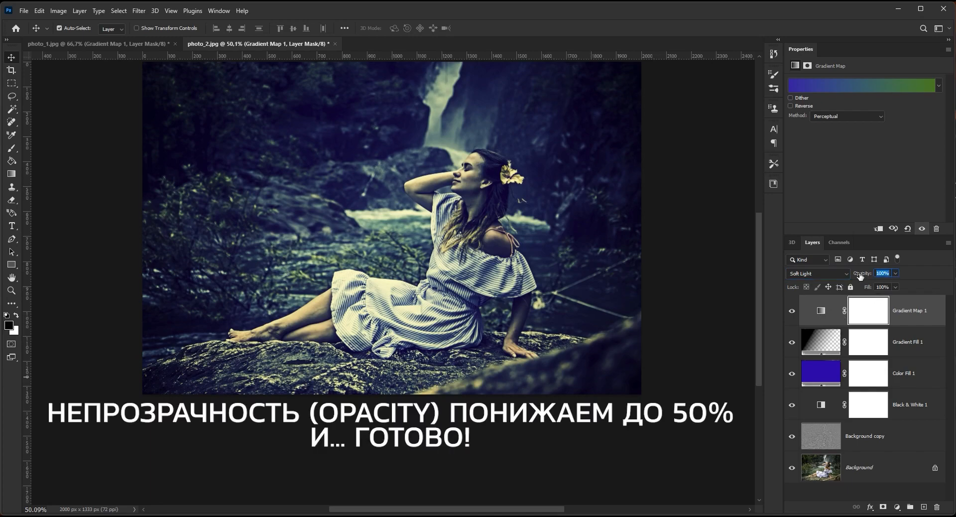
type("50")
key("Return")
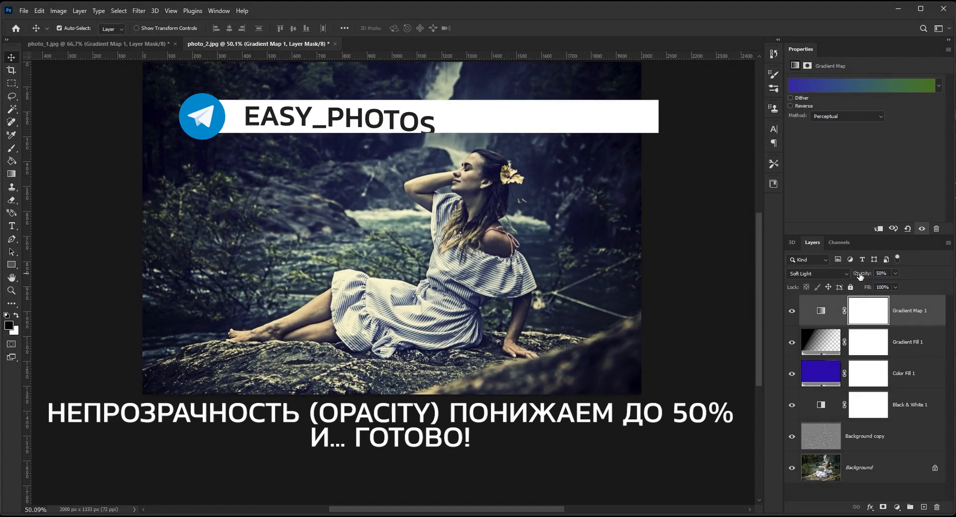